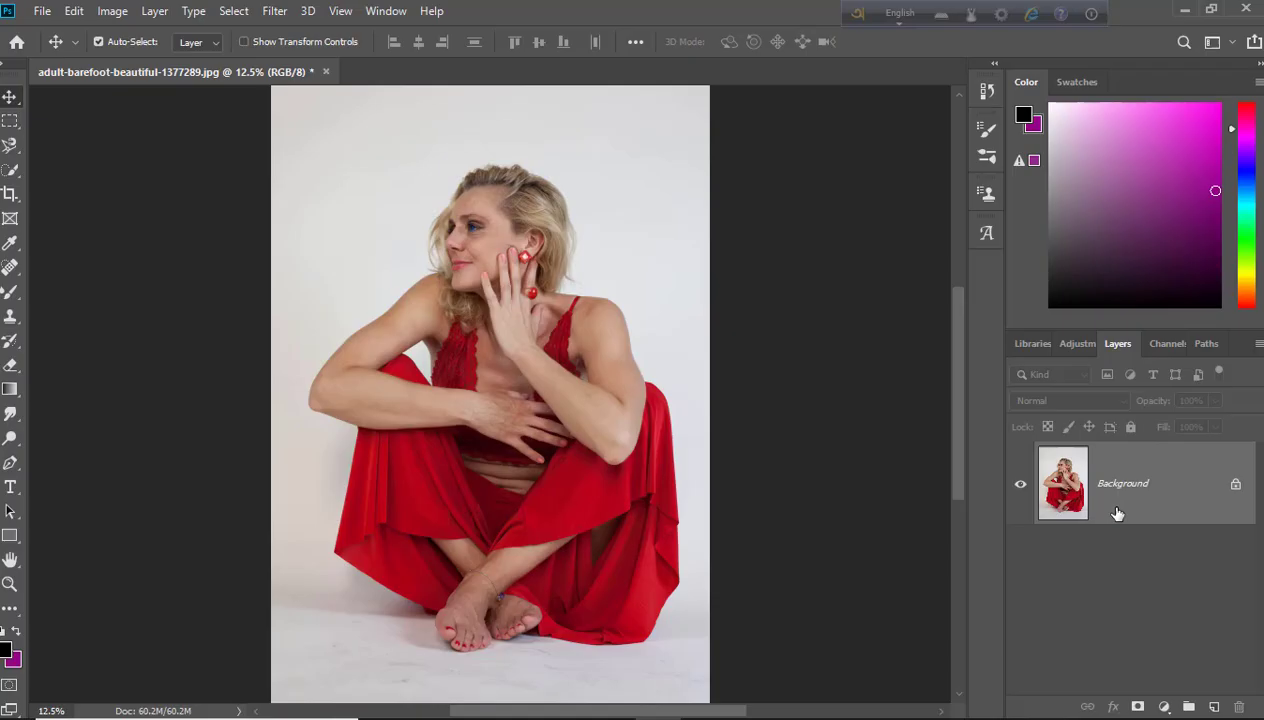
Step: Add a Hue/Saturation adjustment layer above the Background and enable its targeted adjustment tool
click(1185, 482)
click(1163, 707)
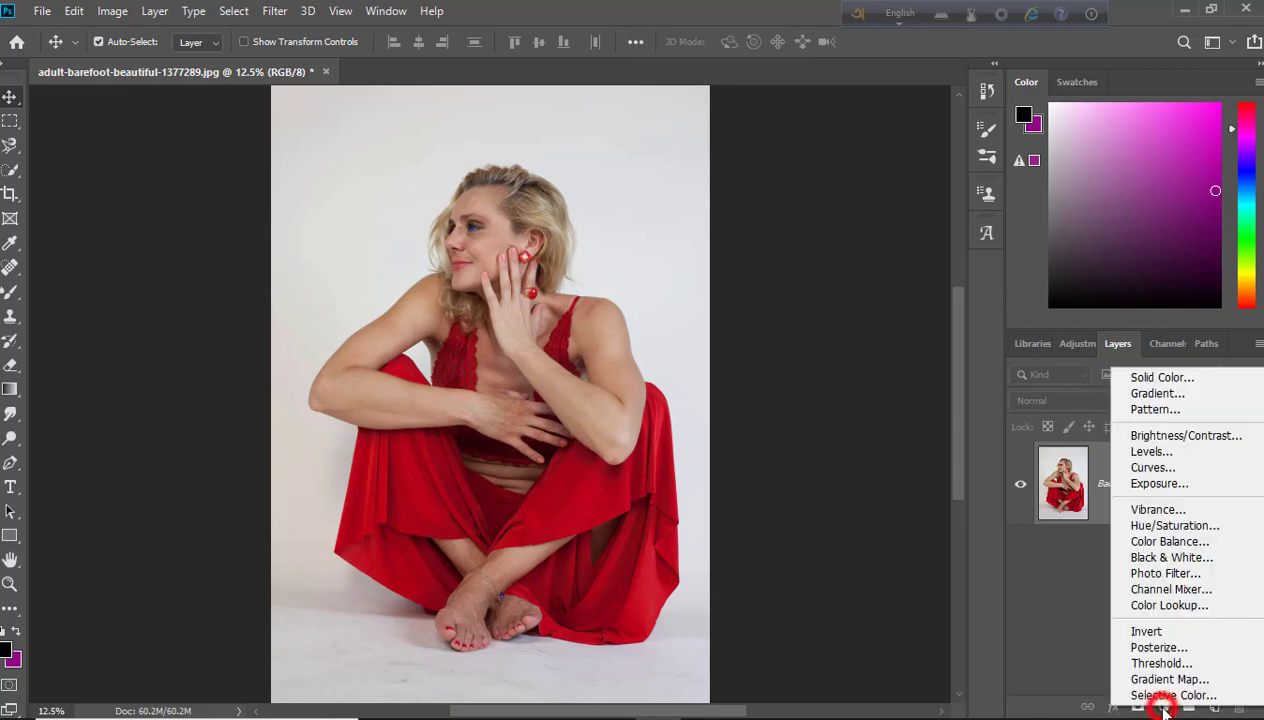
click(1175, 526)
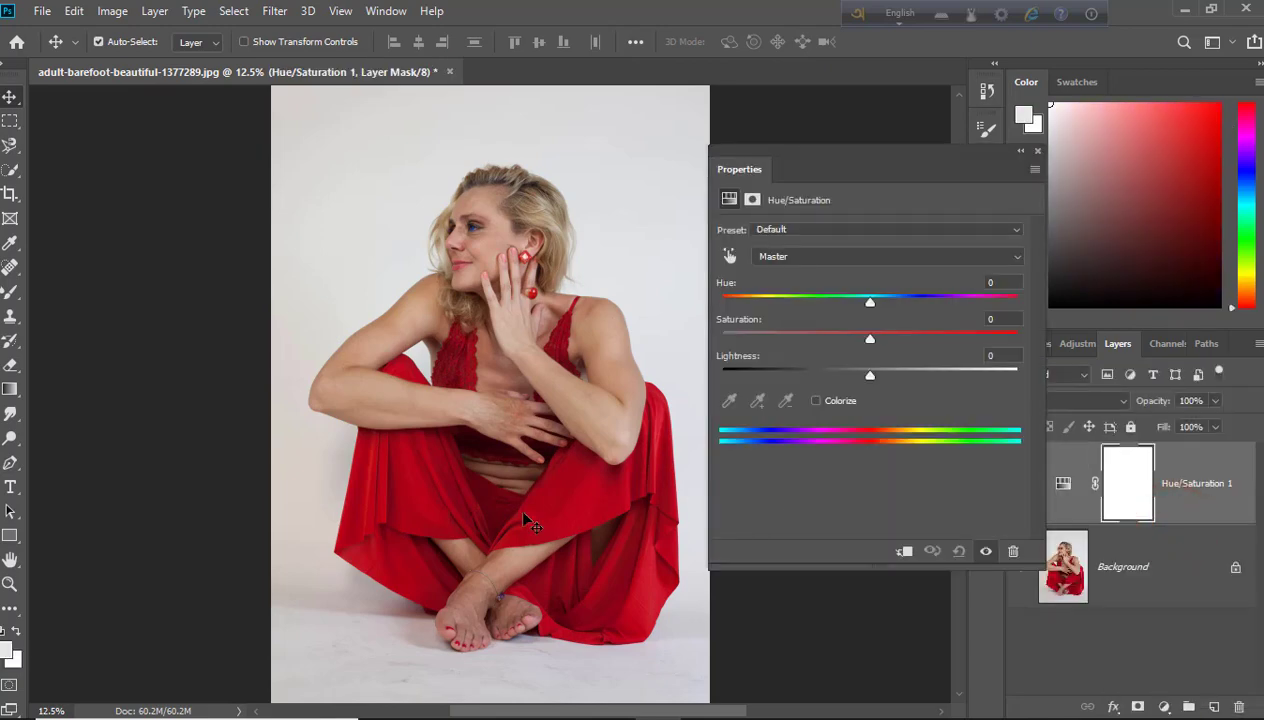
click(730, 256)
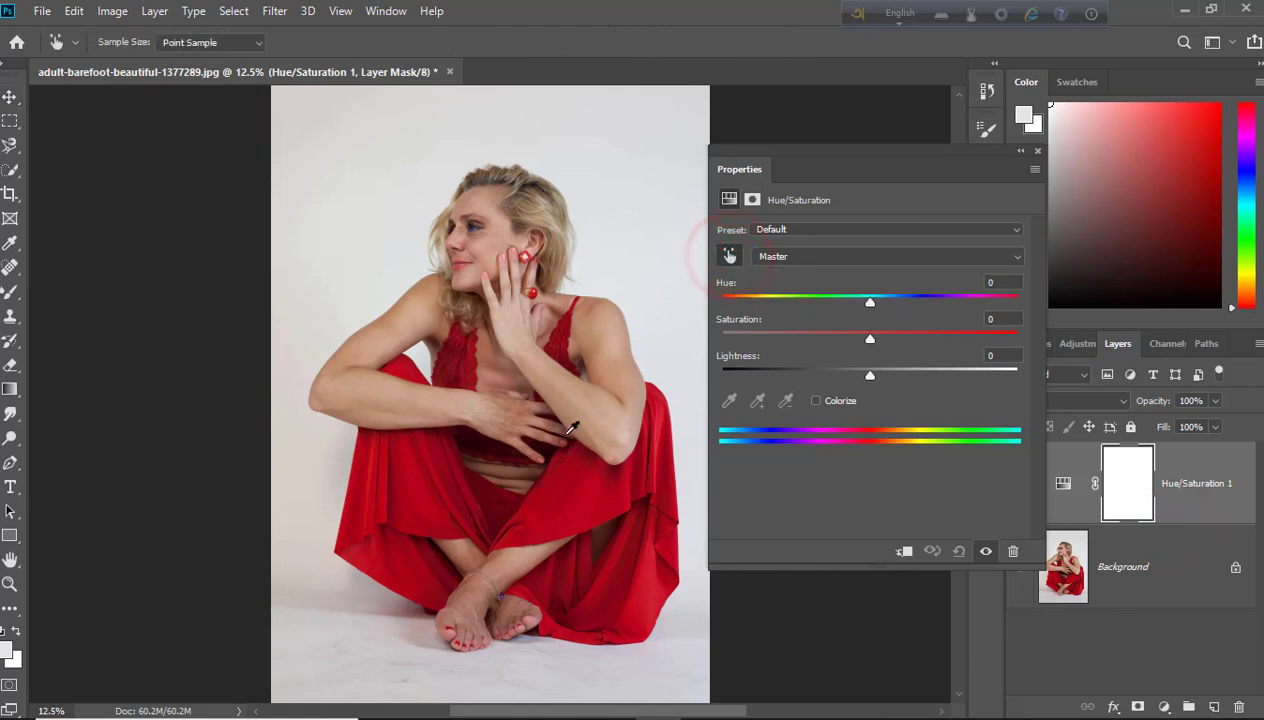
Step: Sample the red dress to target Reds, narrow the range, and reset Hue to 0 after testing −28
click(490, 497)
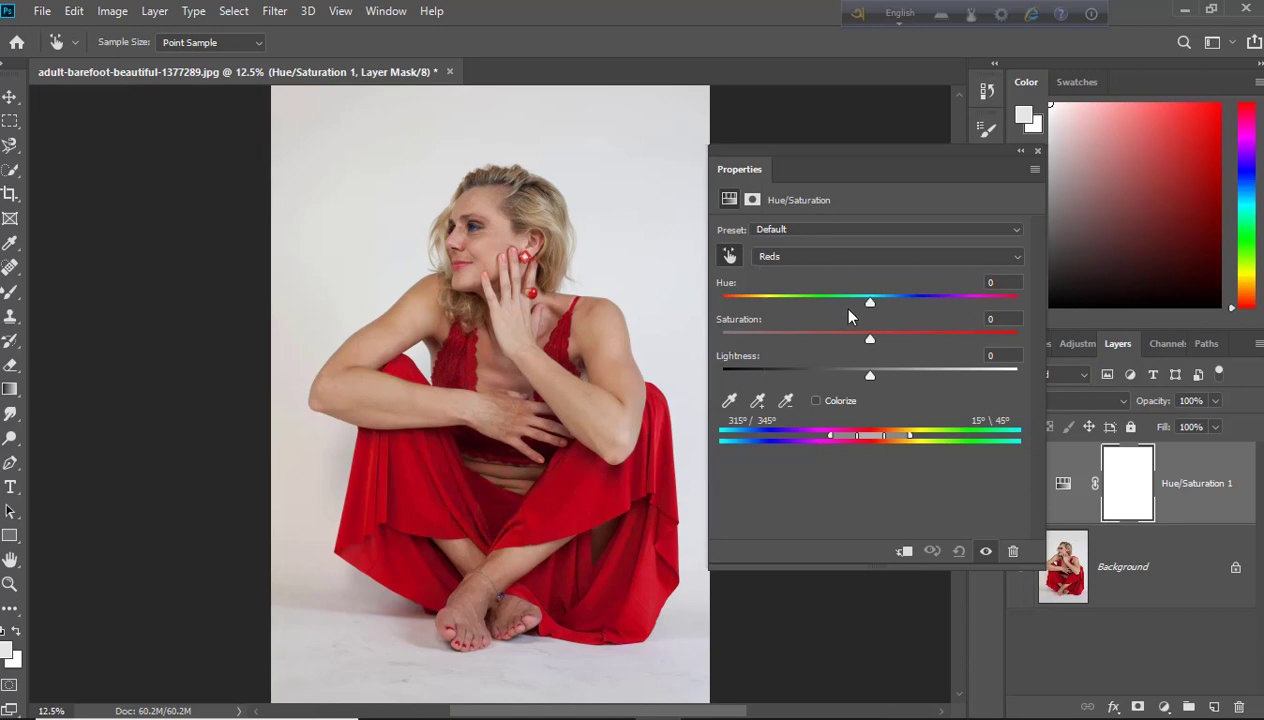
drag(868, 302, 840, 313)
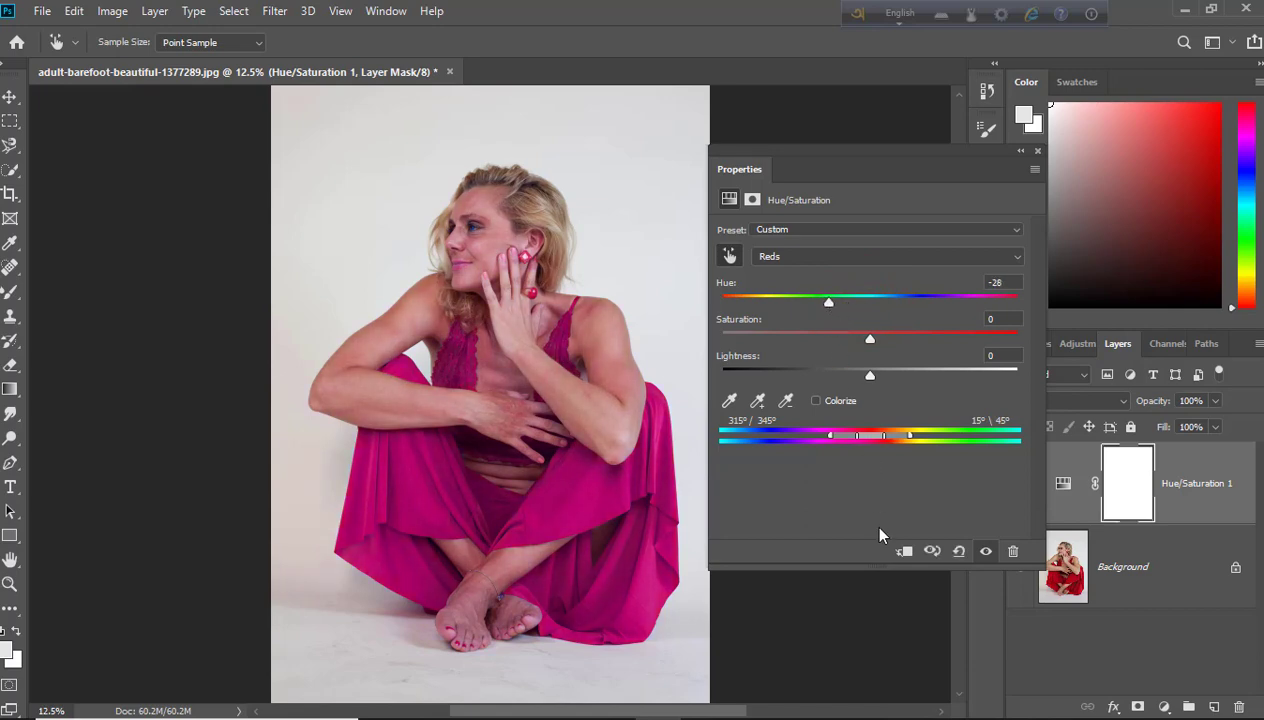
drag(911, 437, 875, 444)
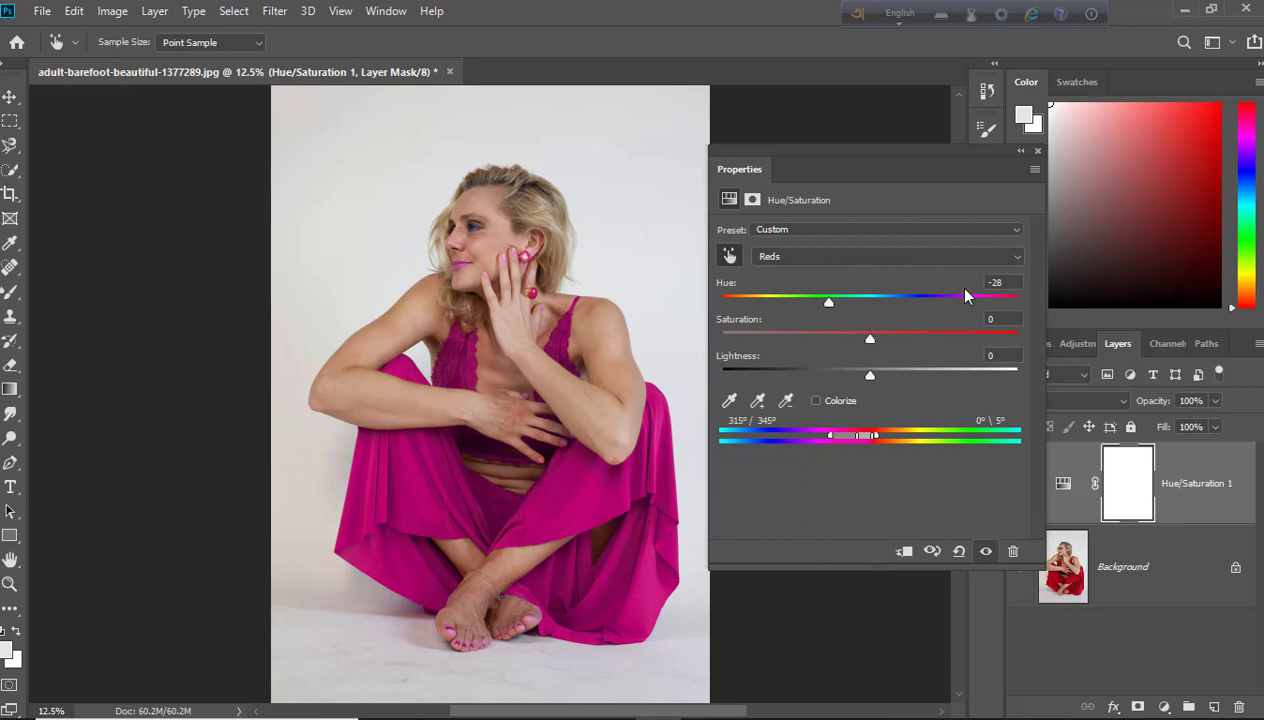
click(997, 282)
text(0)
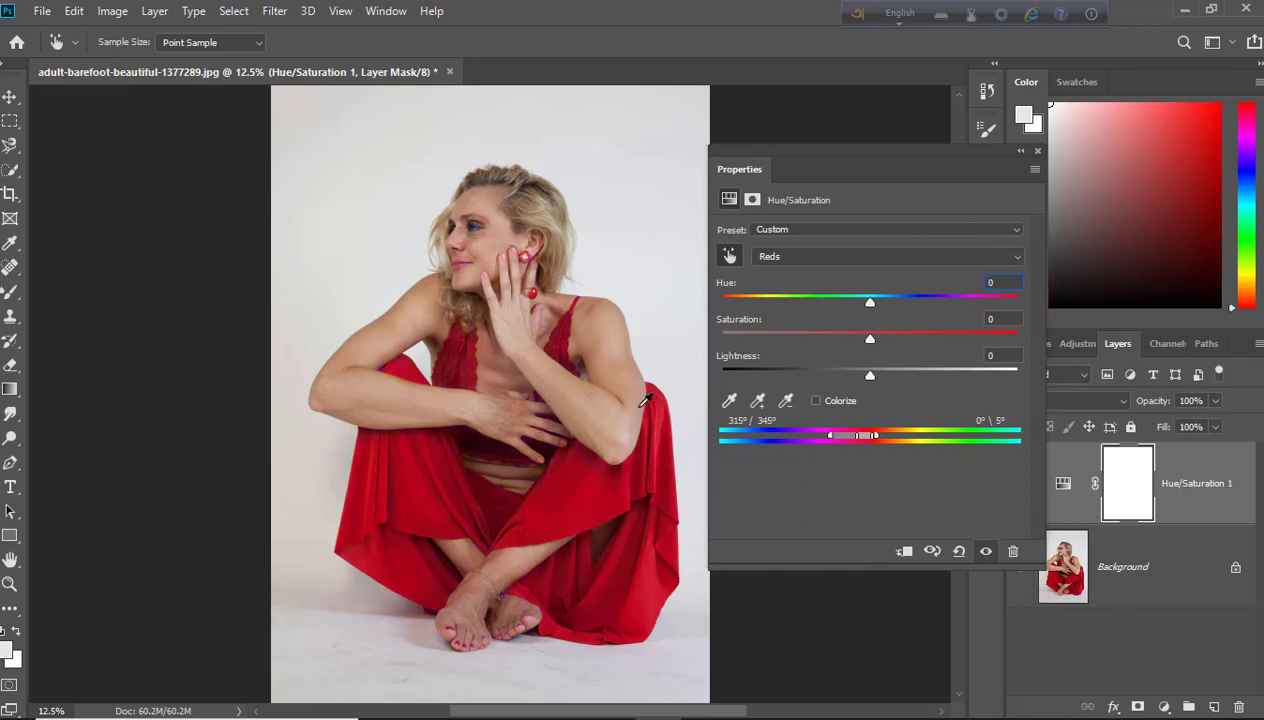
Step: Sweep the Reds hue through magenta, blue and turquoise, settling at +127 for bright green
click(583, 478)
drag(870, 305, 794, 313)
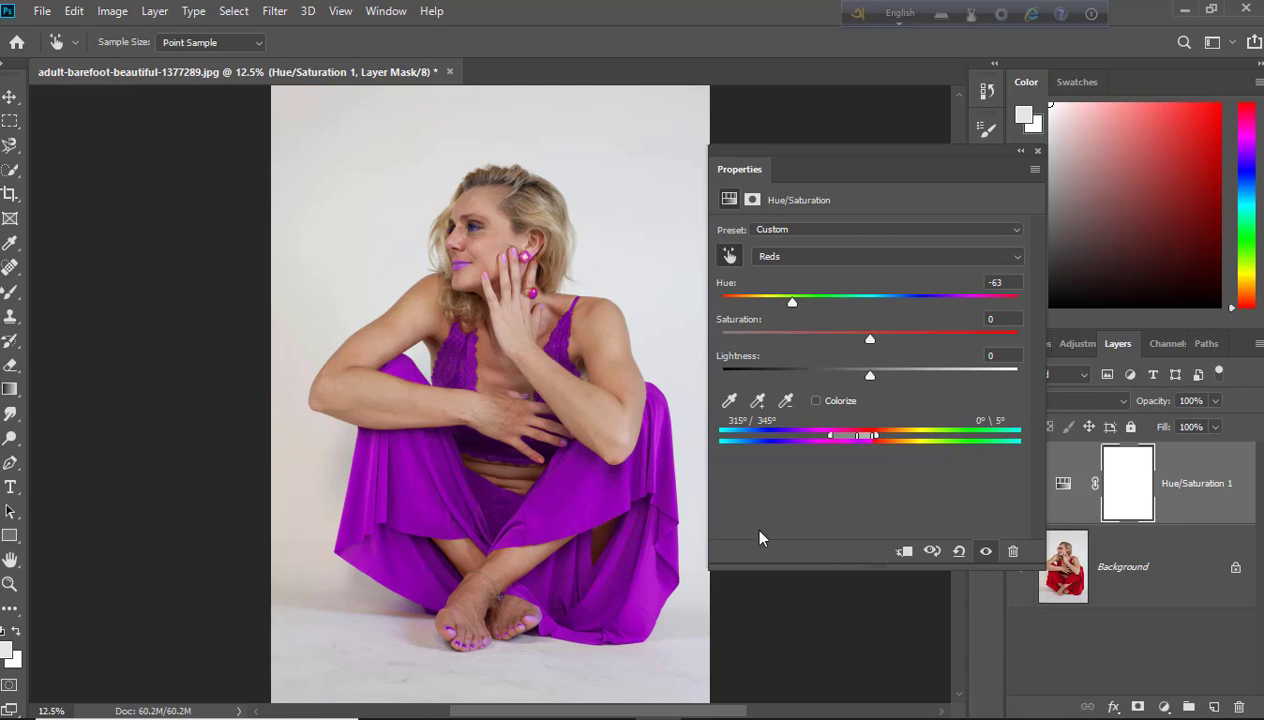
drag(793, 301, 771, 302)
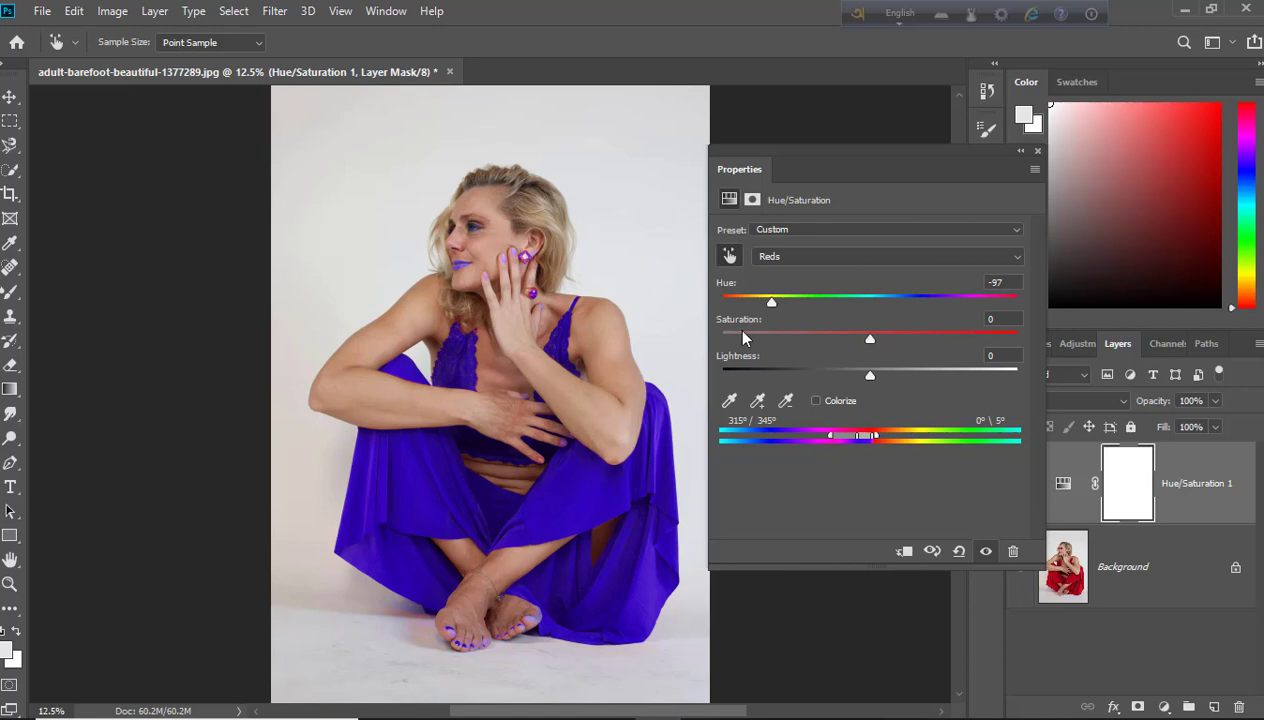
drag(771, 303, 748, 303)
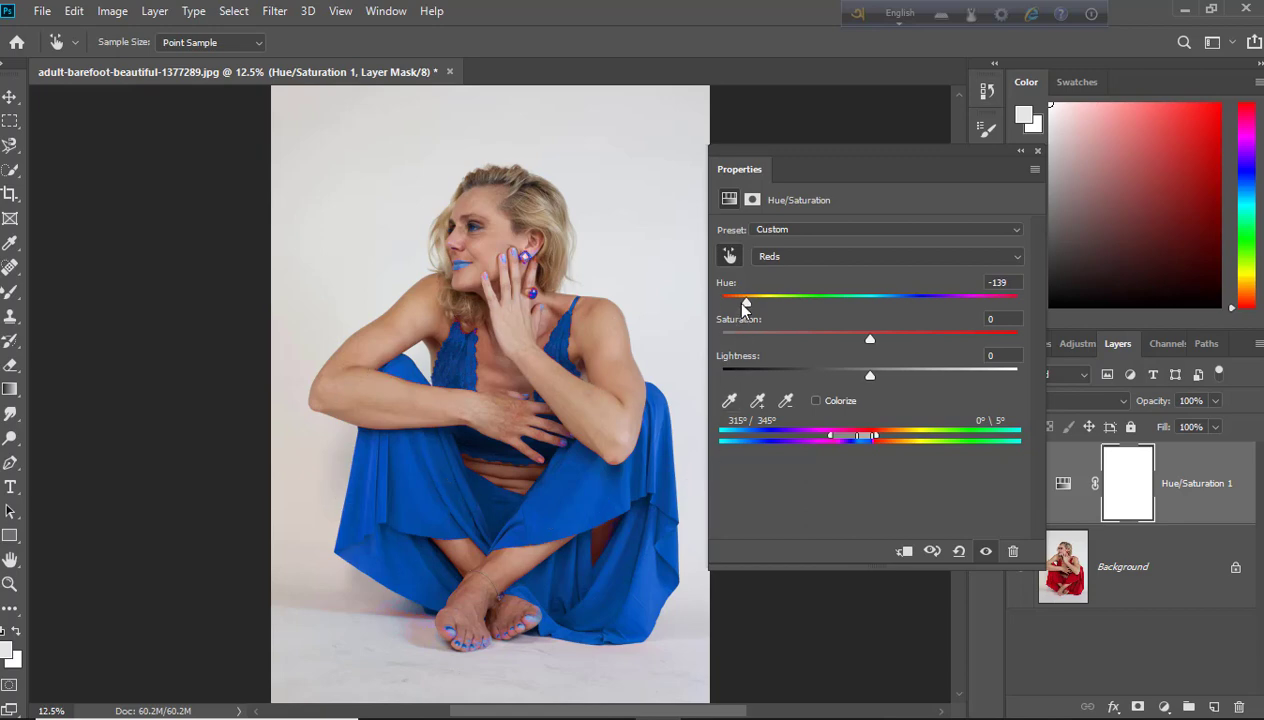
drag(745, 301, 737, 307)
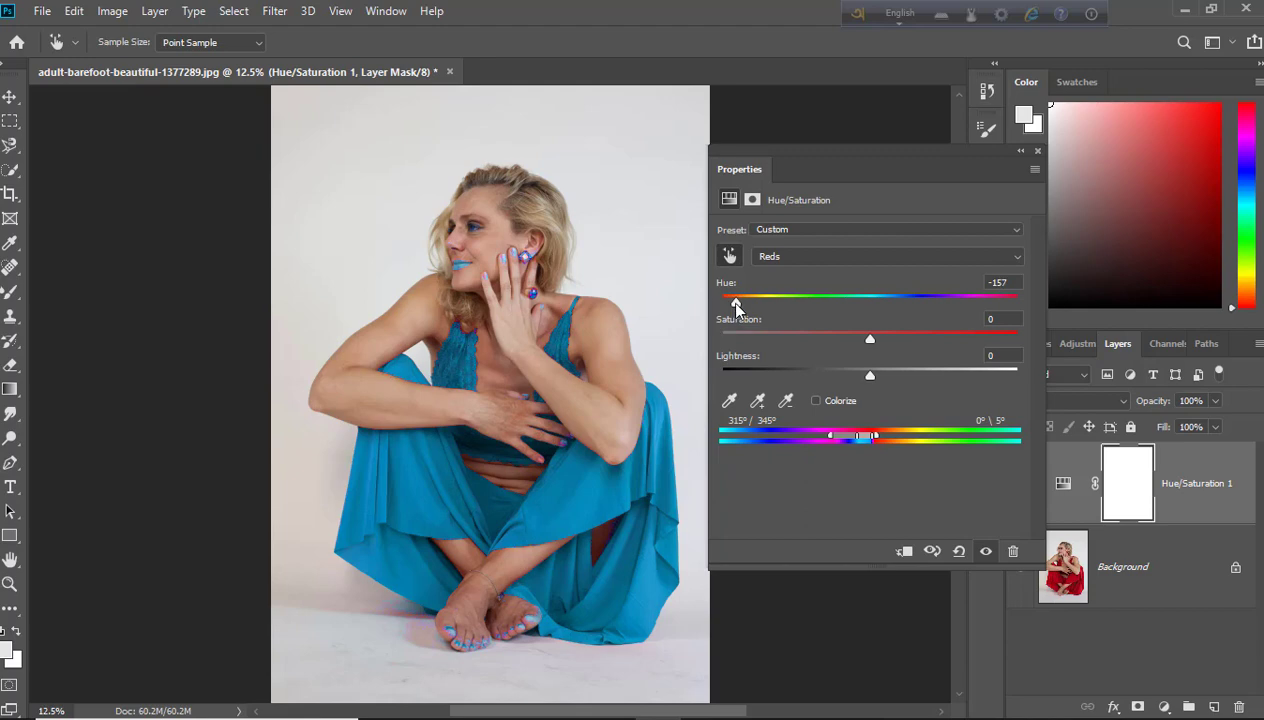
drag(736, 302, 727, 304)
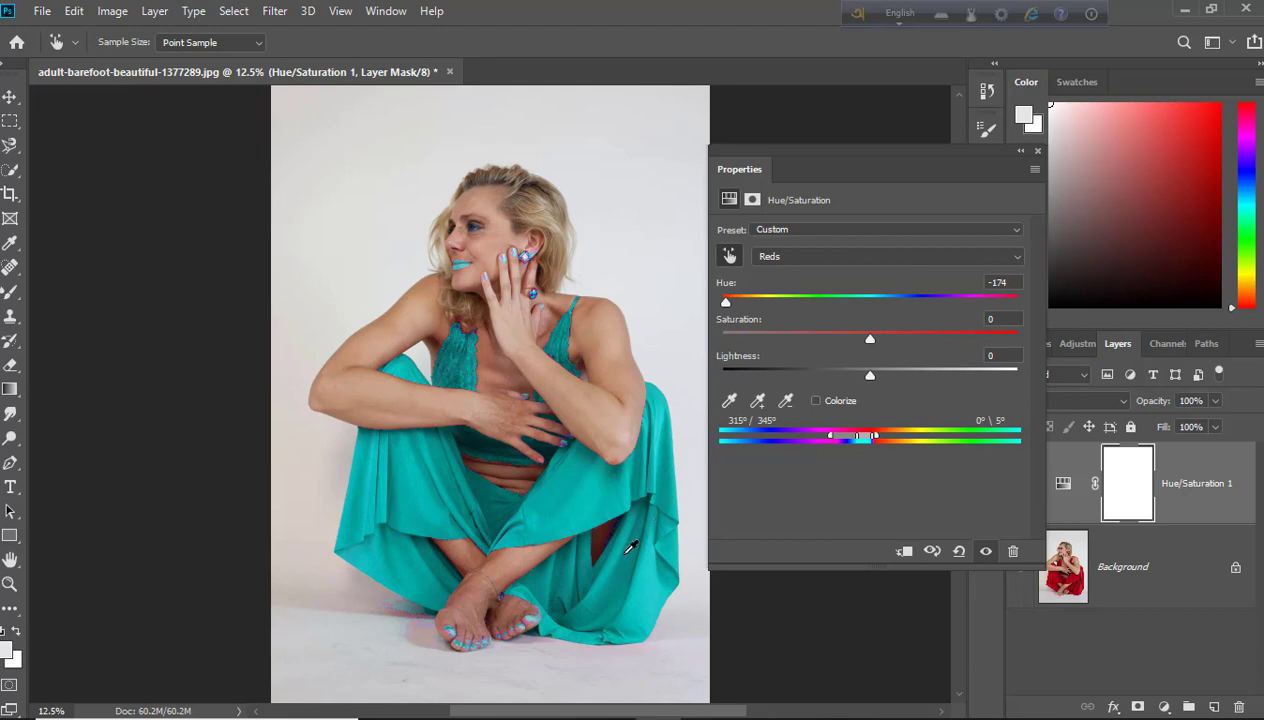
drag(725, 305, 747, 304)
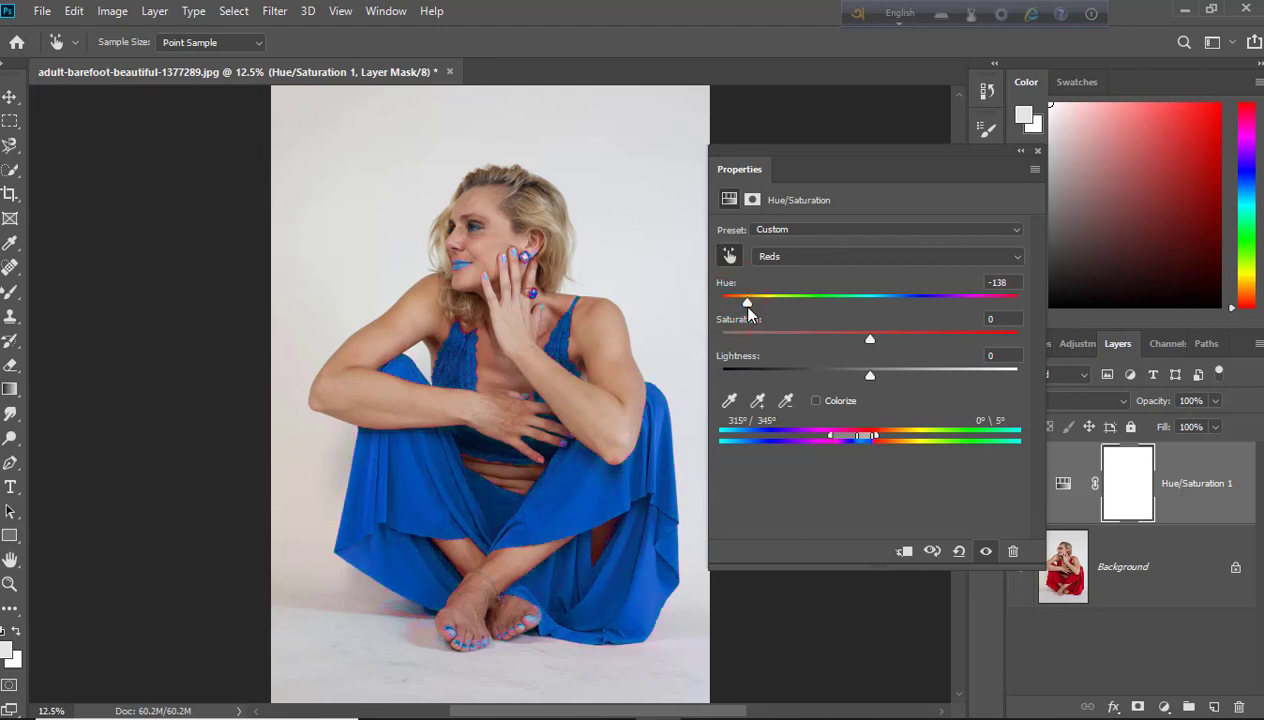
mouse_move(748, 304)
mouse_down()
mouse_move(852, 320)
mouse_move(974, 379)
mouse_up()
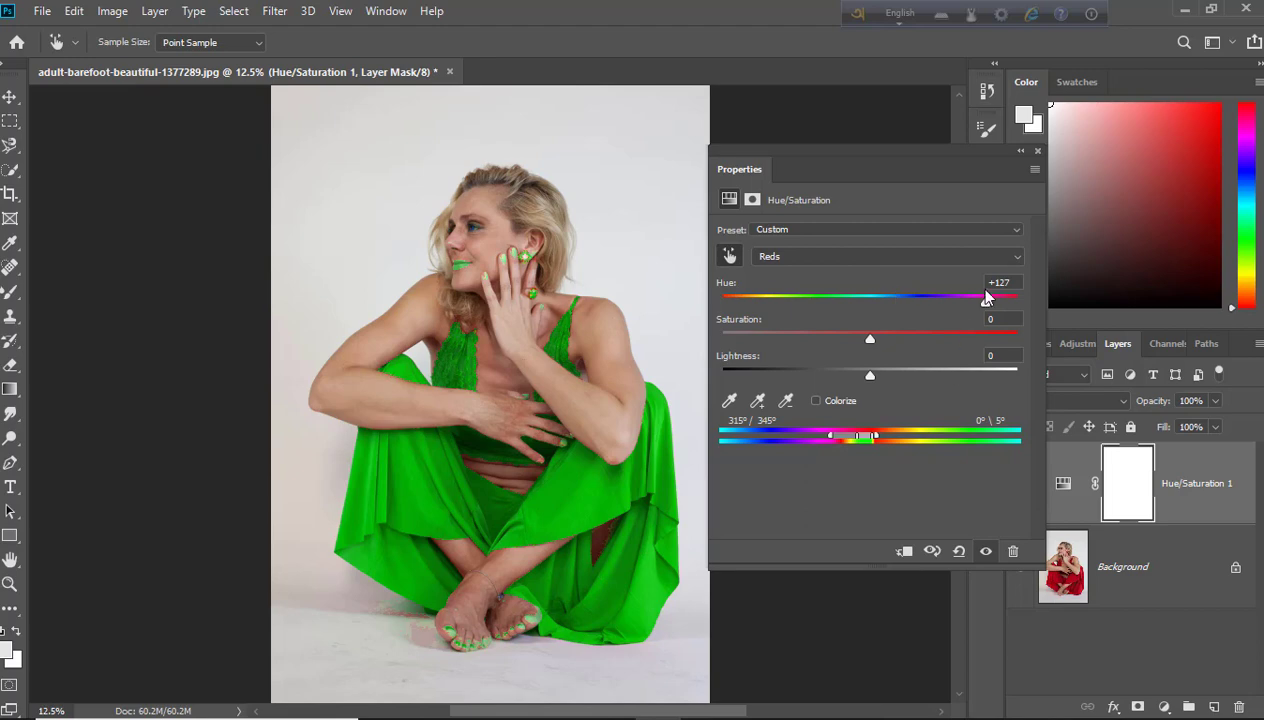
Step: Set the Reds hue to +130 and tighten the range's upper end to 352°\2° to spare skin
mouse_move(986, 303)
mouse_down()
mouse_move(1012, 303)
mouse_move(988, 322)
mouse_up()
mouse_move(875, 440)
mouse_down()
mouse_move(886, 446)
mouse_move(868, 444)
mouse_up()
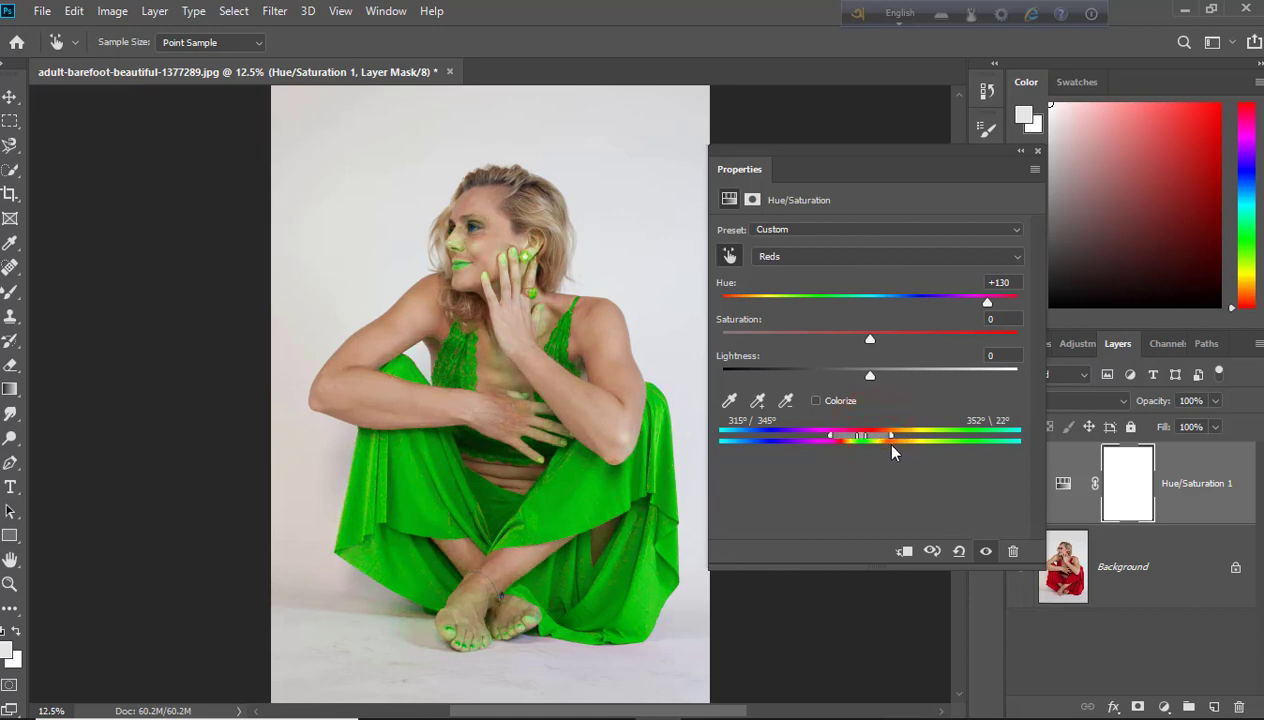
mouse_move(873, 440)
mouse_down()
mouse_move(893, 453)
mouse_move(871, 452)
mouse_up()
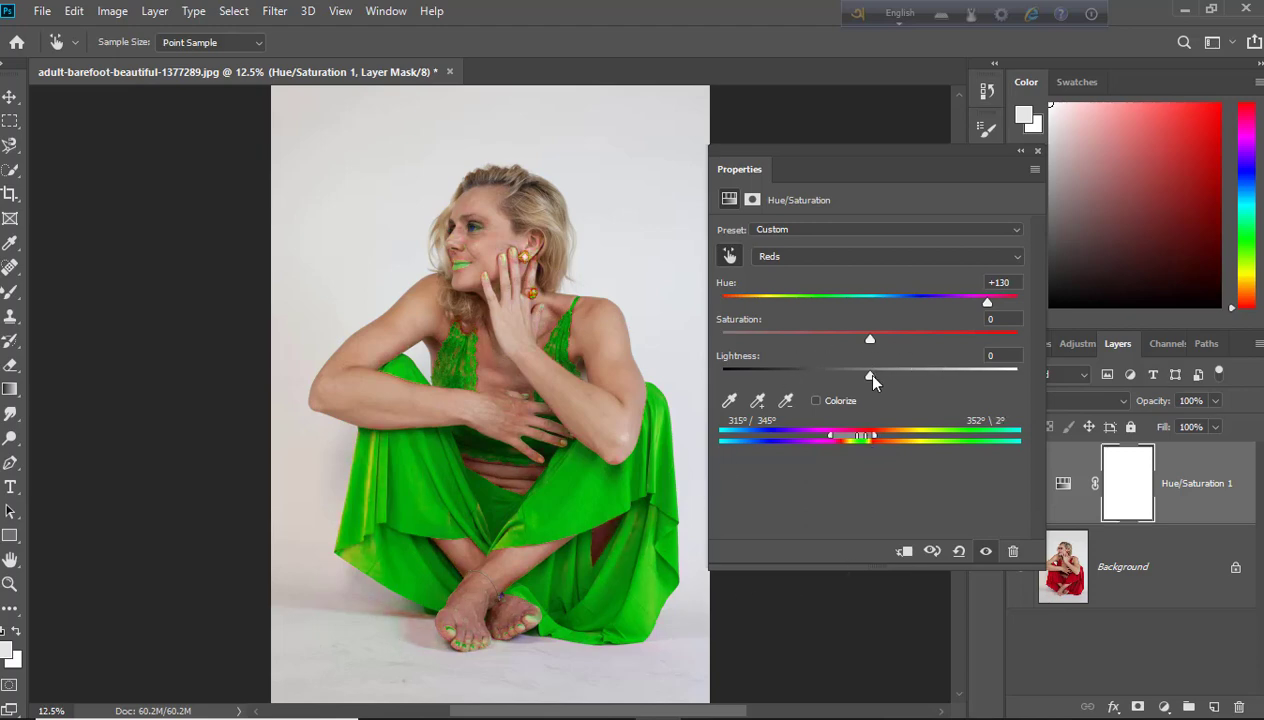
Step: Mute the Reds to Saturation −18 and Lightness −13 with range 352°\9°, then close Properties and open the File menu
mouse_move(870, 376)
mouse_down()
mouse_move(911, 384)
mouse_move(843, 411)
mouse_move(873, 407)
mouse_up()
drag(869, 339, 905, 343)
drag(865, 374, 851, 397)
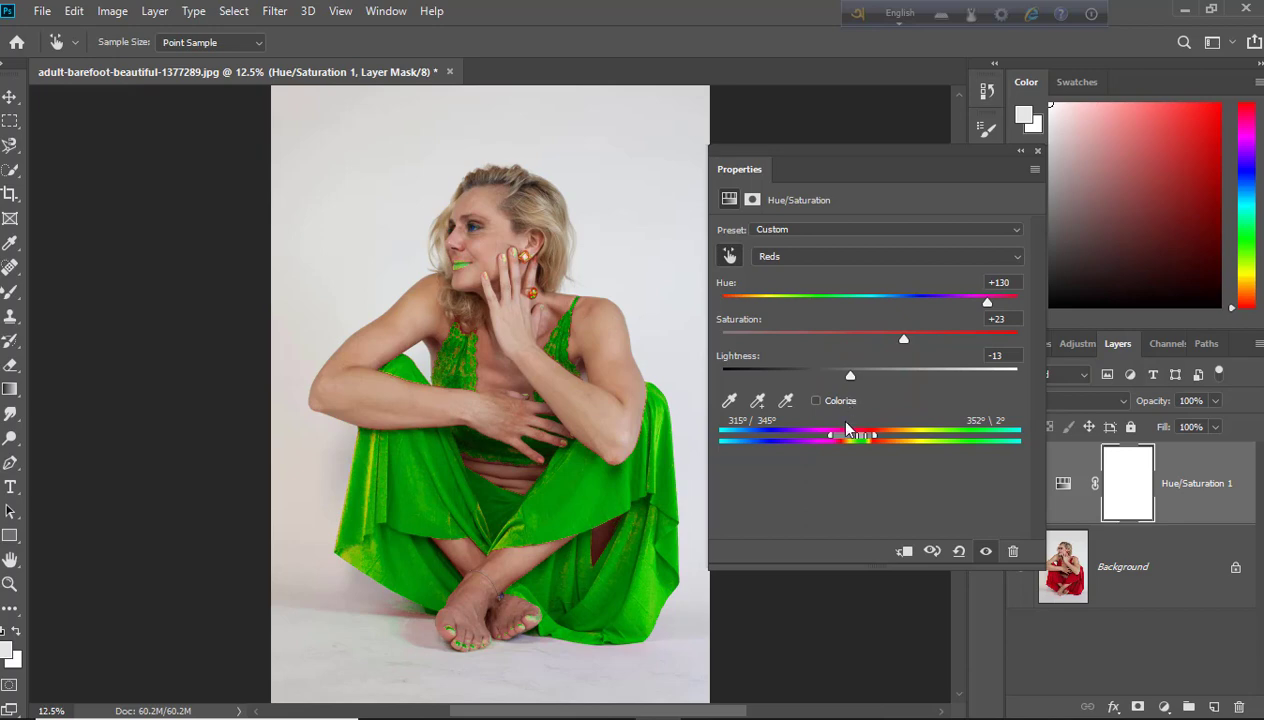
mouse_move(873, 435)
mouse_down()
mouse_move(893, 474)
mouse_move(869, 443)
mouse_move(879, 455)
mouse_up()
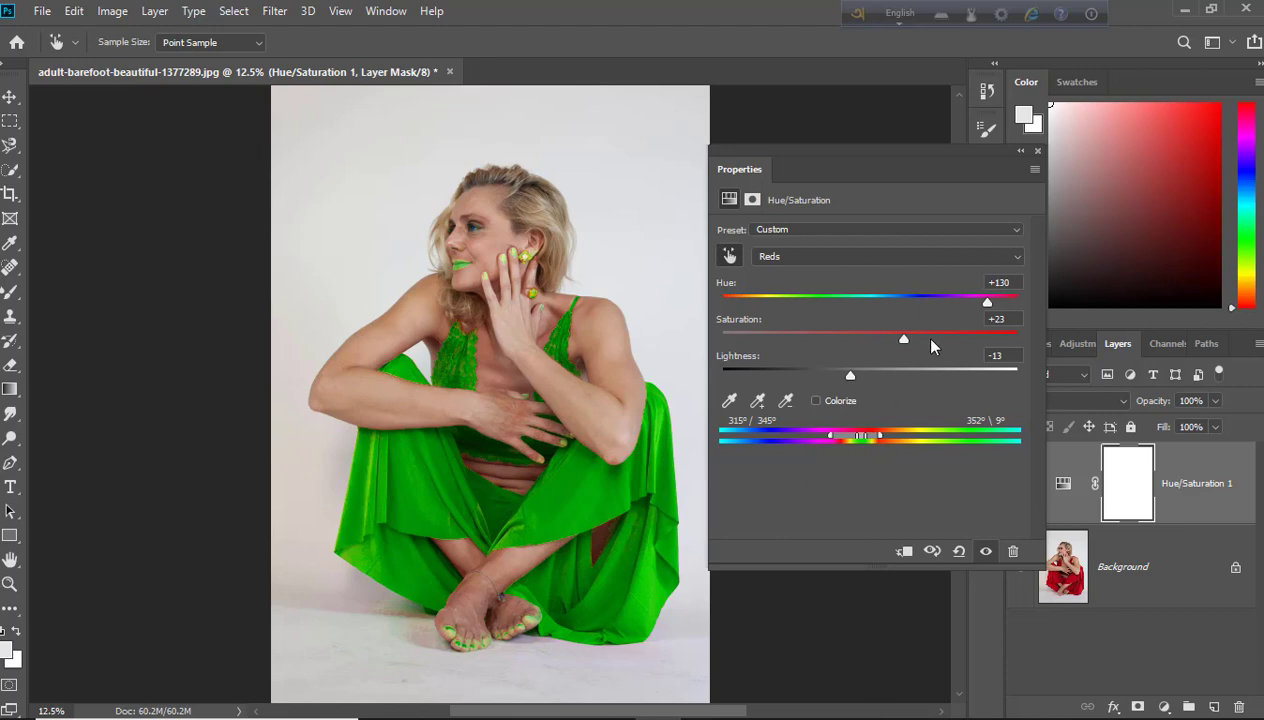
drag(903, 339, 842, 340)
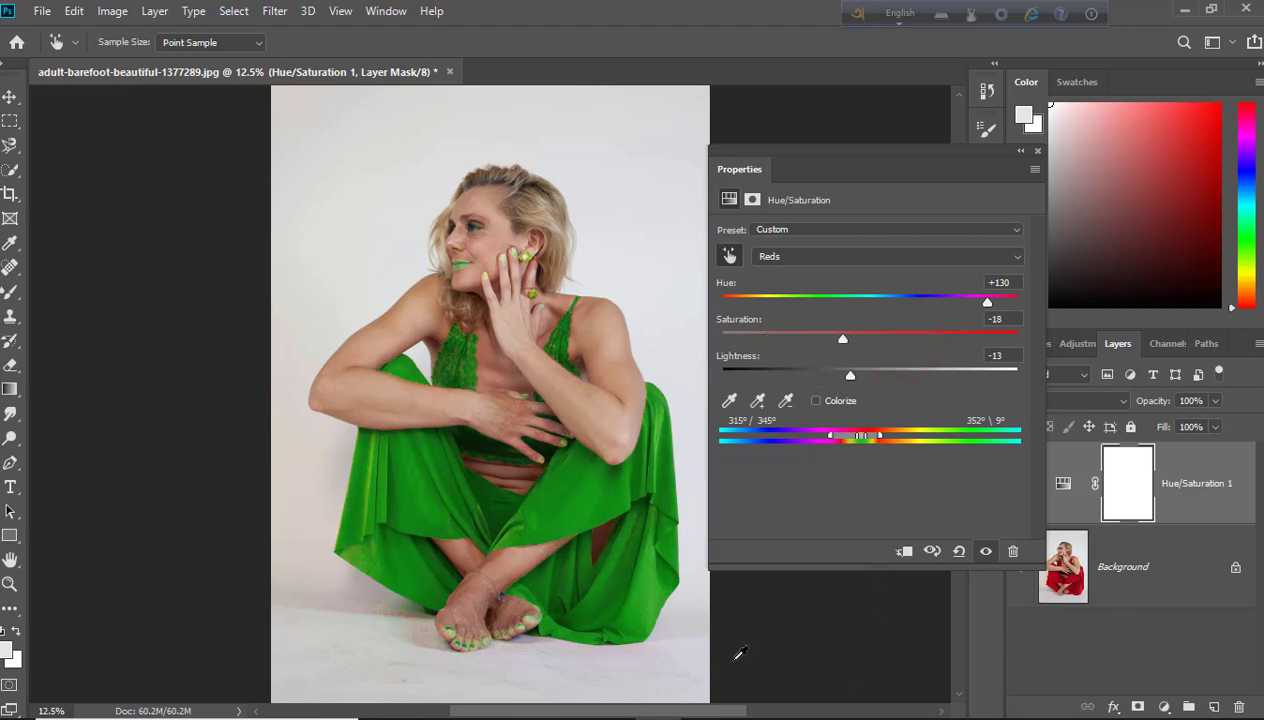
click(1037, 150)
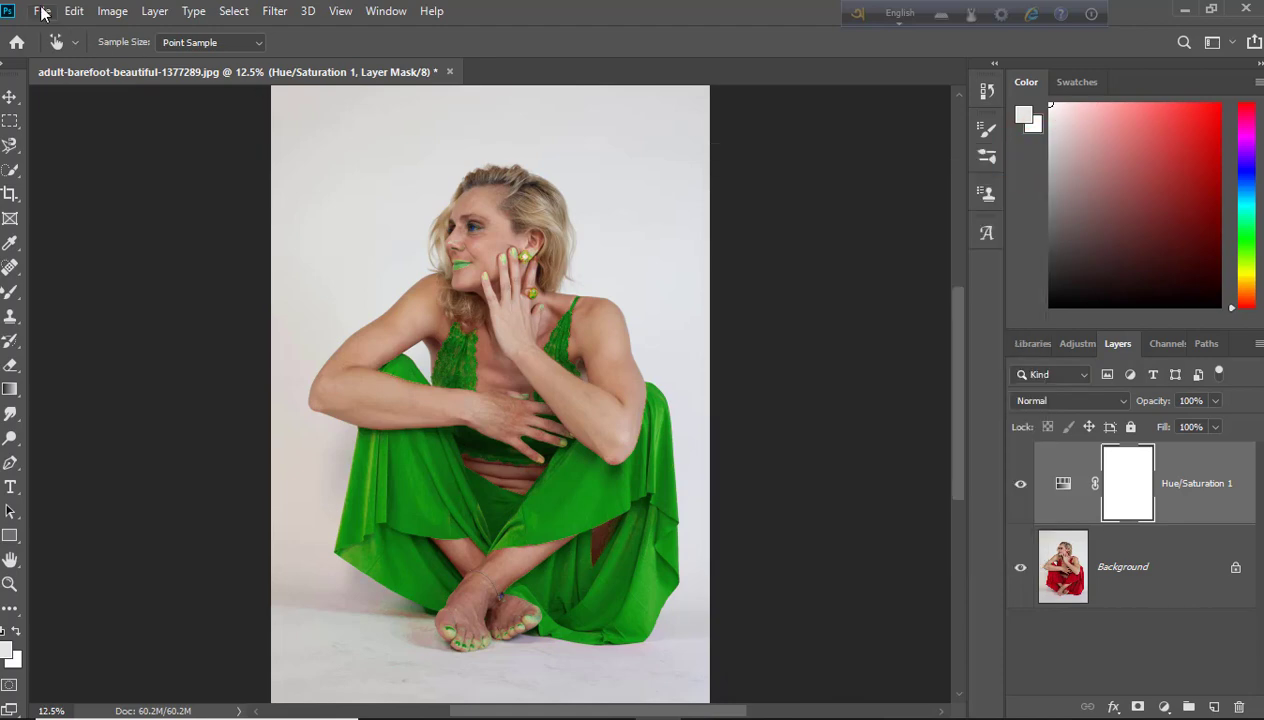
click(42, 11)
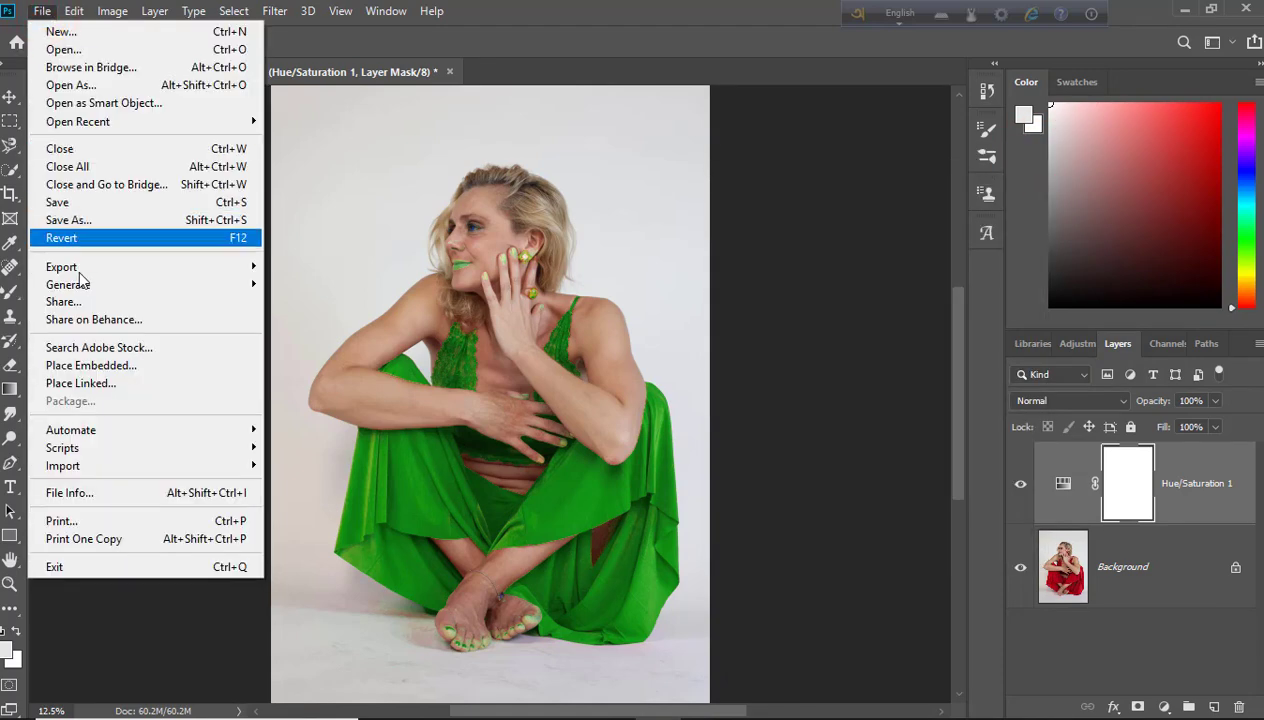